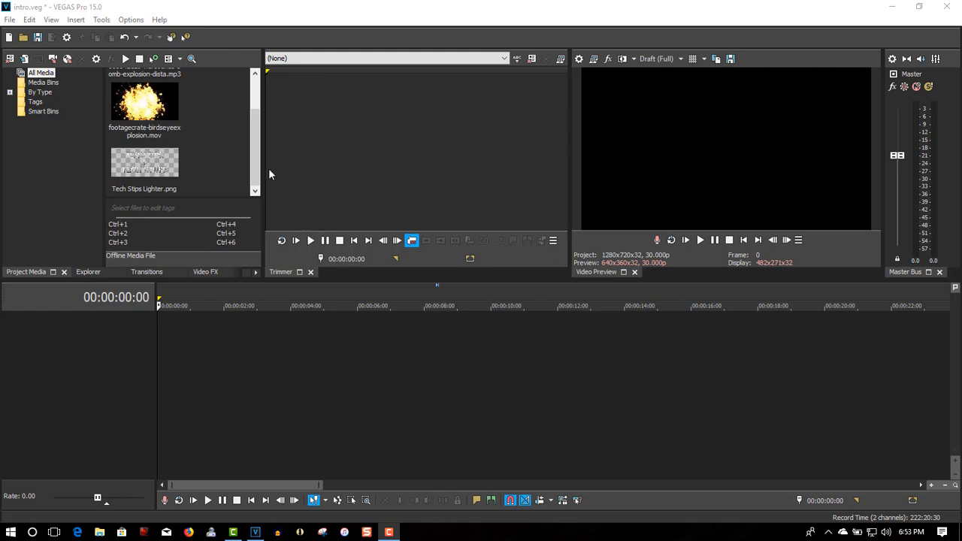
# Look through the explosion sound, the bird's-eye explosion clip and the Tech Stips Lighter.png title image in the project media.
pyautogui.scroll(2, 241, 110)
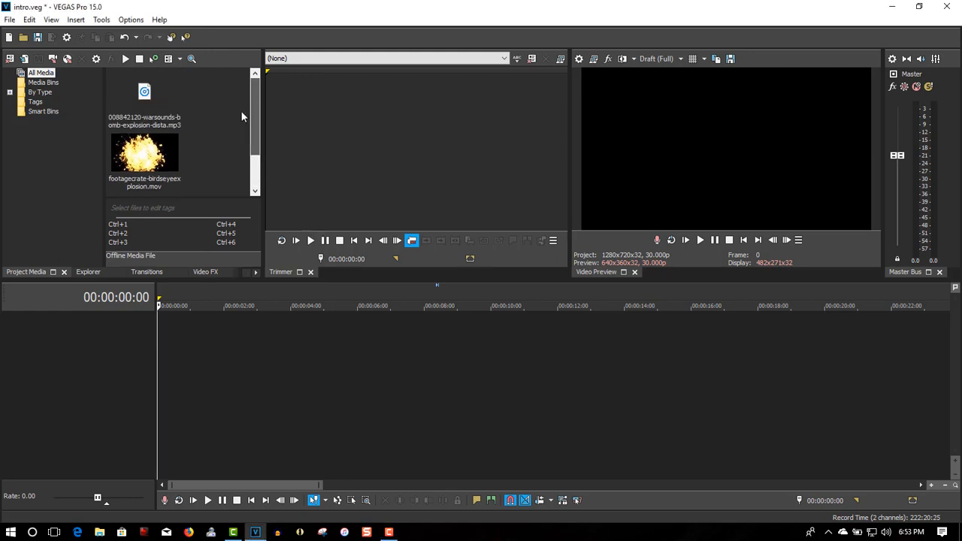
pyautogui.click(161, 101)
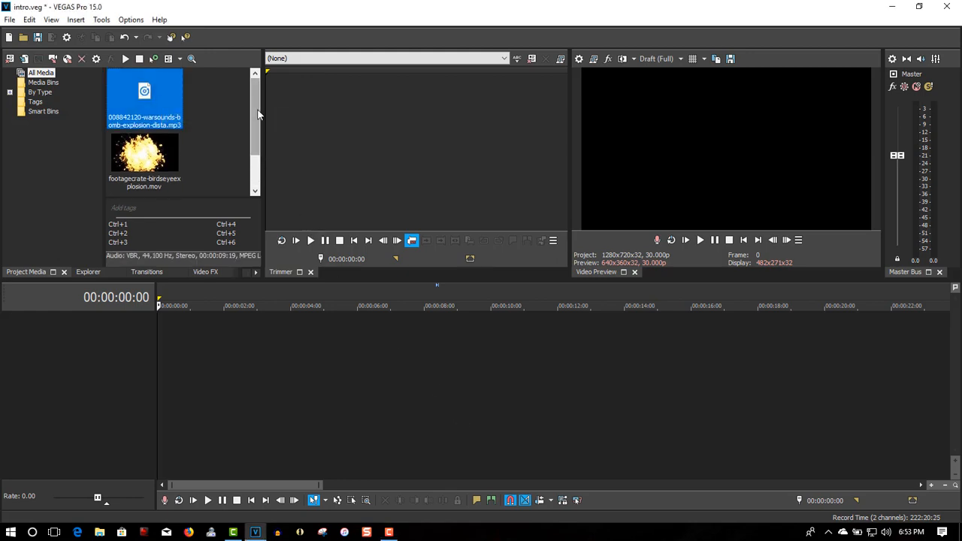
pyautogui.moveTo(258, 114); pyautogui.dragTo(255, 144)
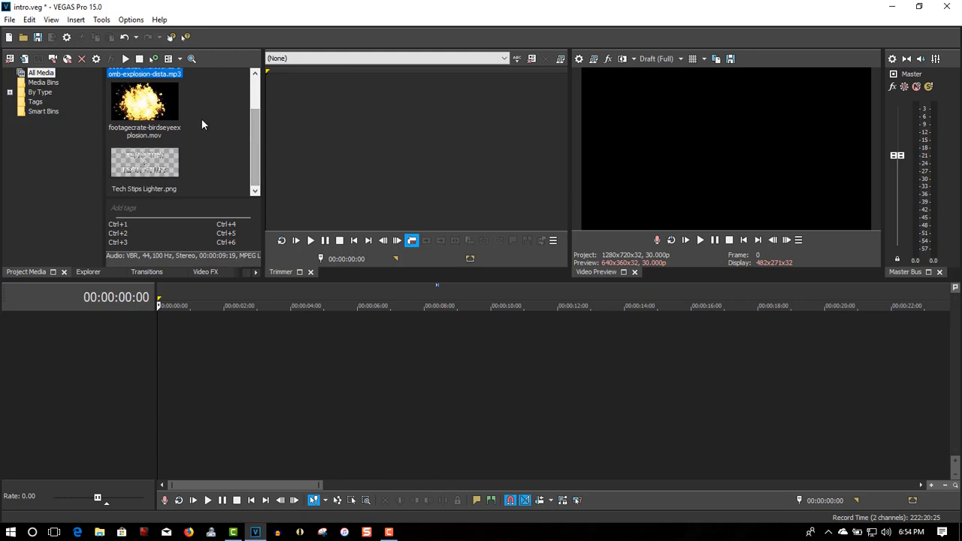
pyautogui.click(162, 111)
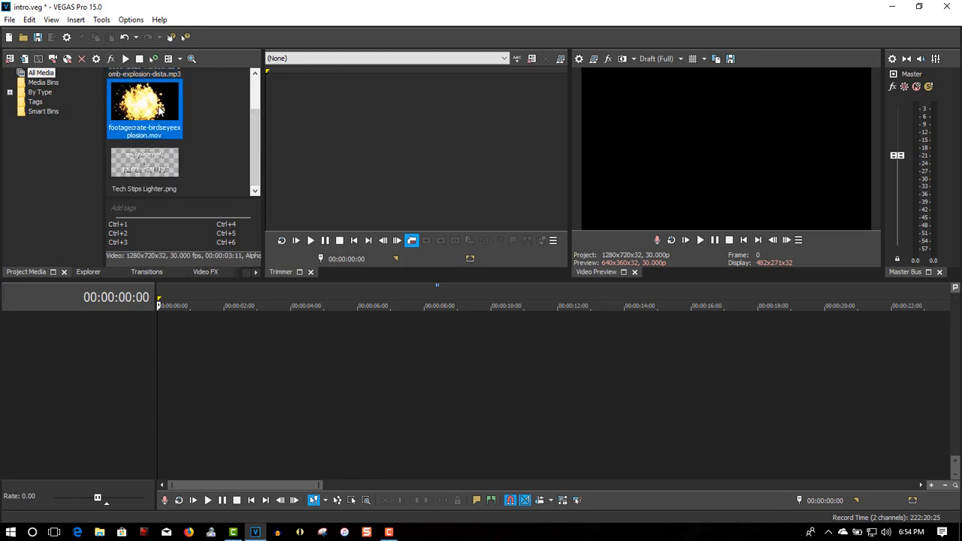
pyautogui.click(161, 172)
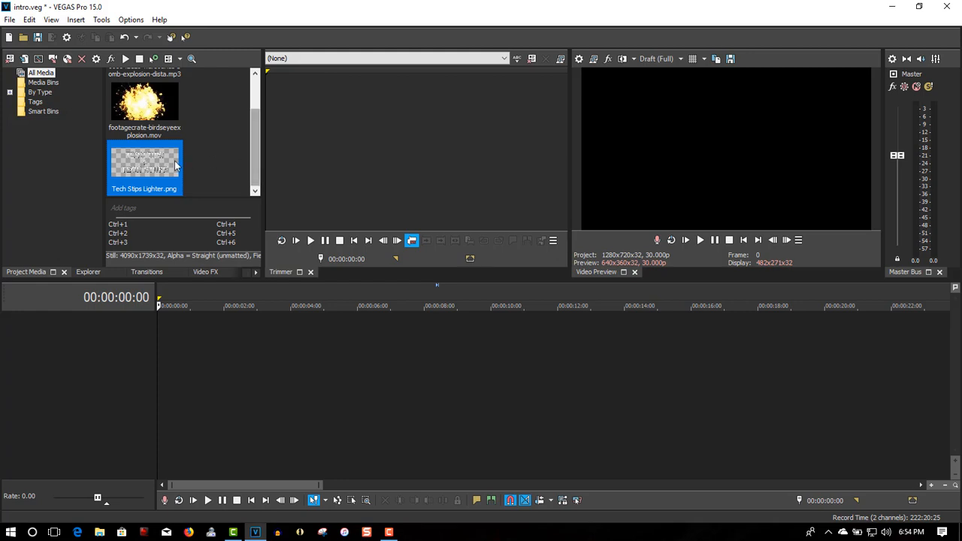
pyautogui.scroll(2, 251, 108)
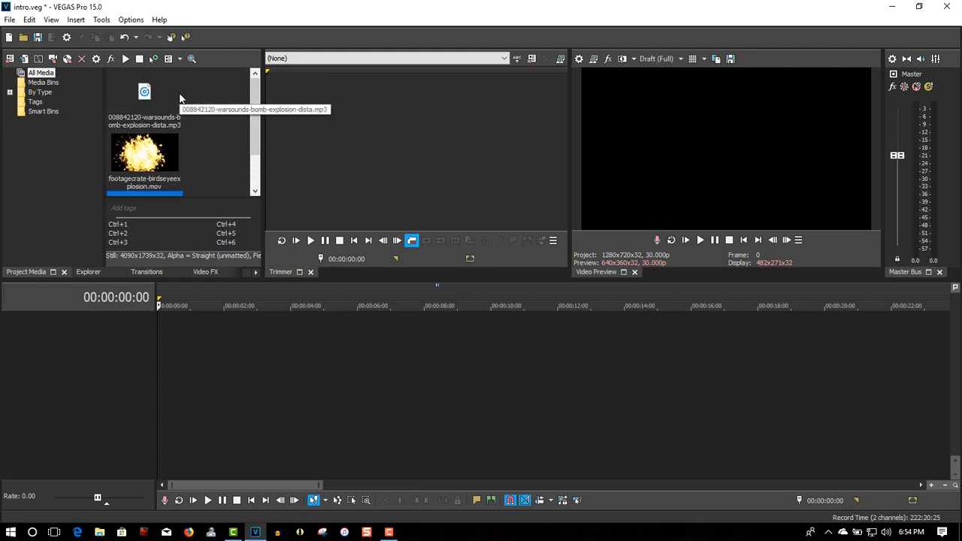
pyautogui.moveTo(141, 95); pyautogui.dragTo(154, 151)
pyautogui.moveTo(260, 140); pyautogui.dragTo(259, 172)
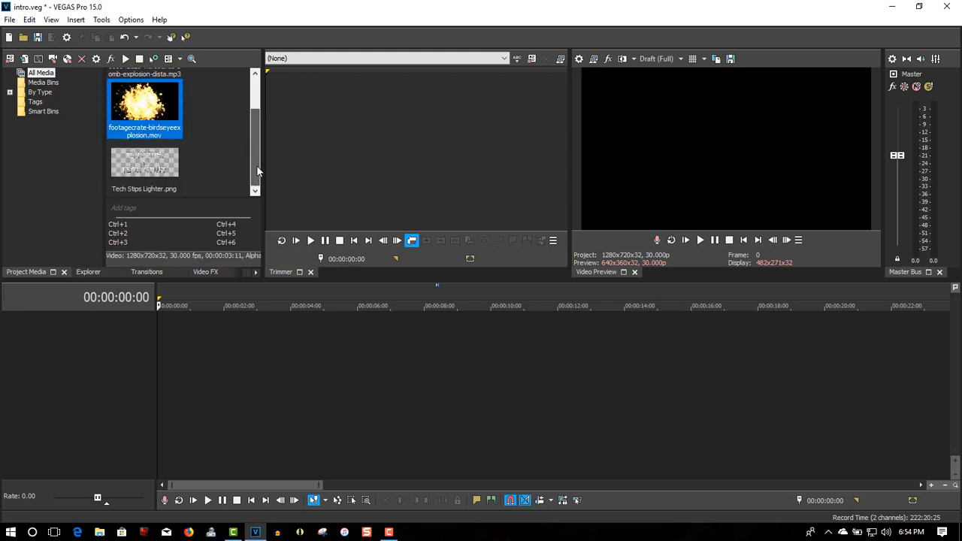
pyautogui.click(176, 161)
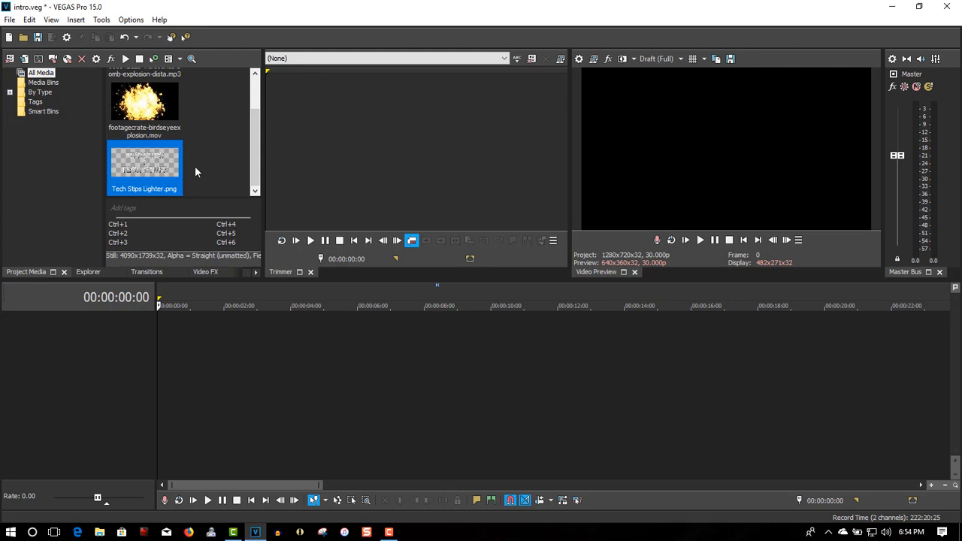
pyautogui.click(195, 173)
pyautogui.click(157, 163)
pyautogui.click(199, 173)
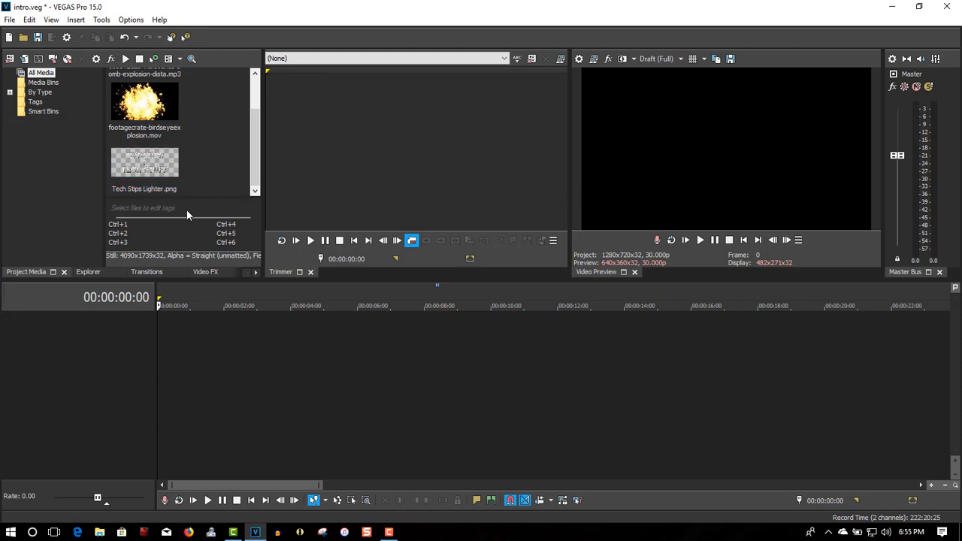
# Place Tech Stips Lighter.png at the timeline start and enlarge its Pan/Crop frame to about twice the image width.
pyautogui.moveTo(145, 169); pyautogui.dragTo(162, 338)
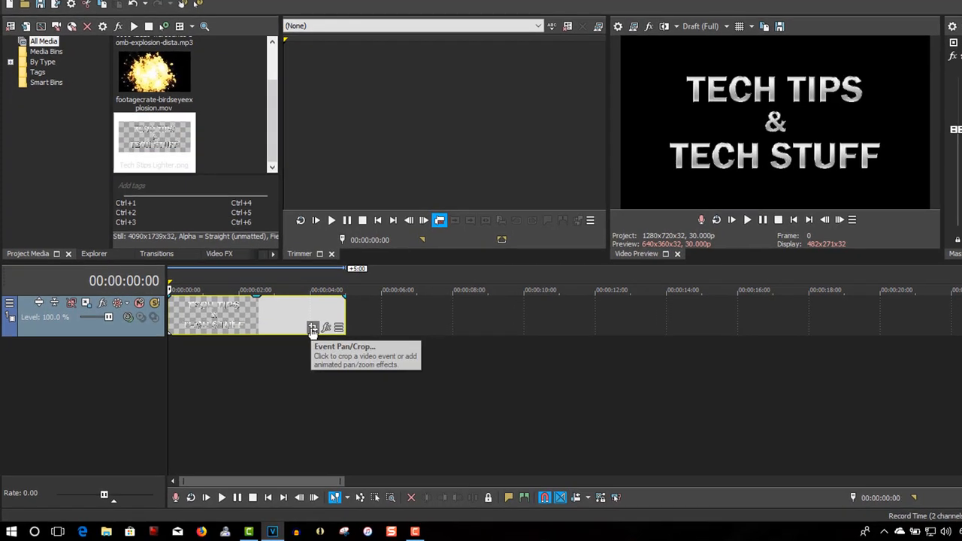
pyautogui.click(293, 343)
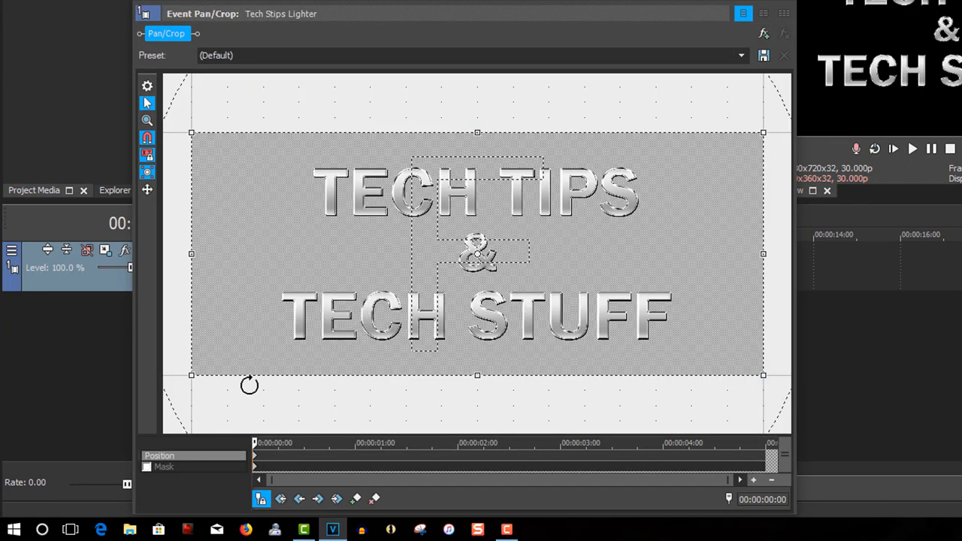
pyautogui.scroll(1, 219, 393)
pyautogui.scroll(-2, 225, 375)
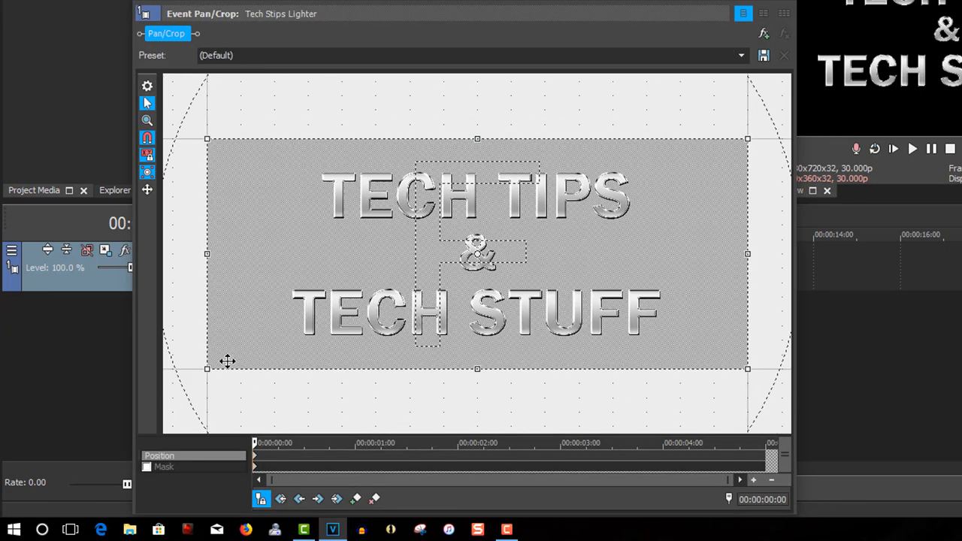
pyautogui.scroll(-4, 227, 361)
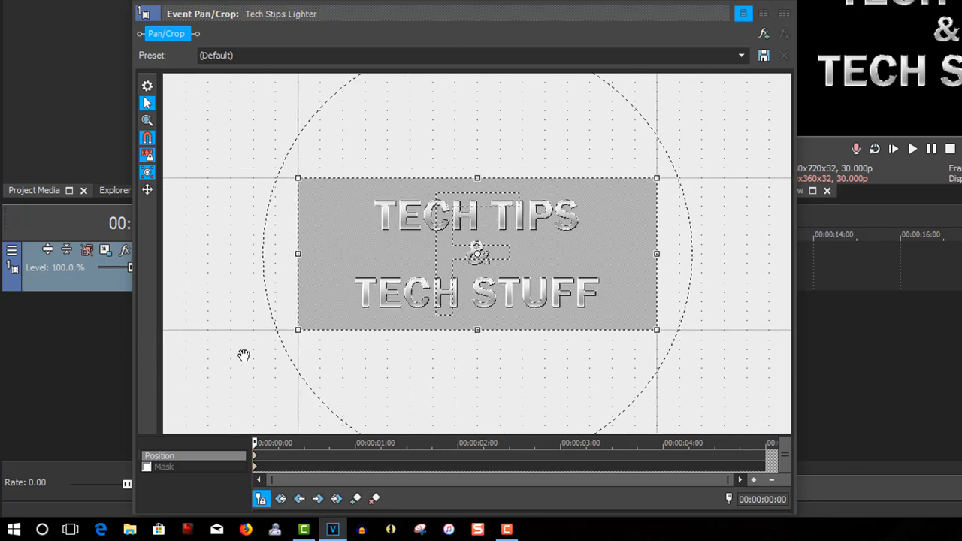
pyautogui.scroll(-4, 243, 355)
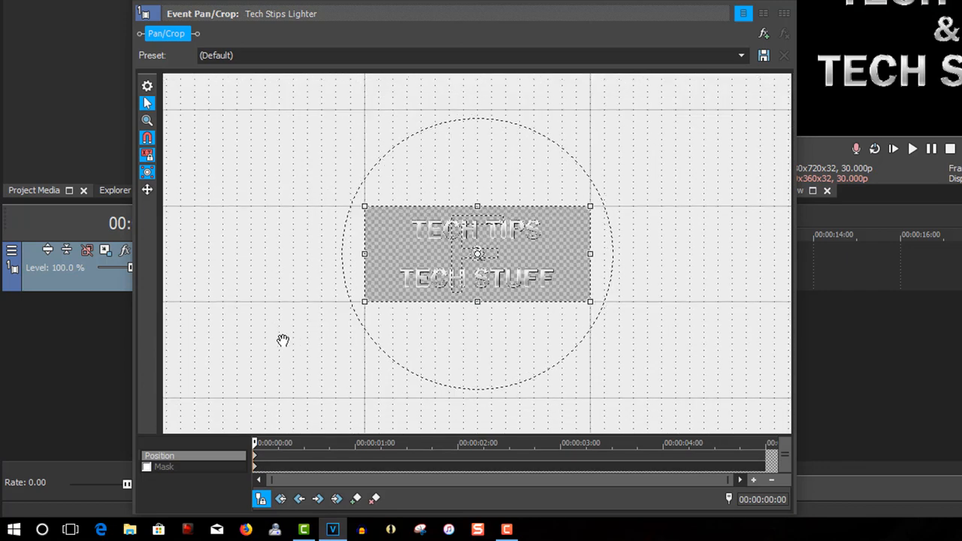
pyautogui.scroll(-4, 294, 333)
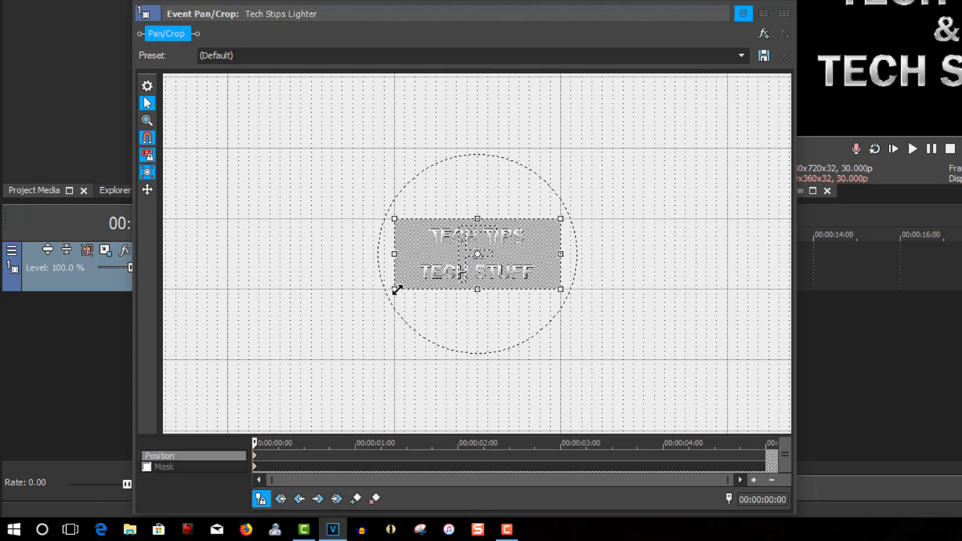
pyautogui.moveTo(397, 291); pyautogui.dragTo(306, 390)
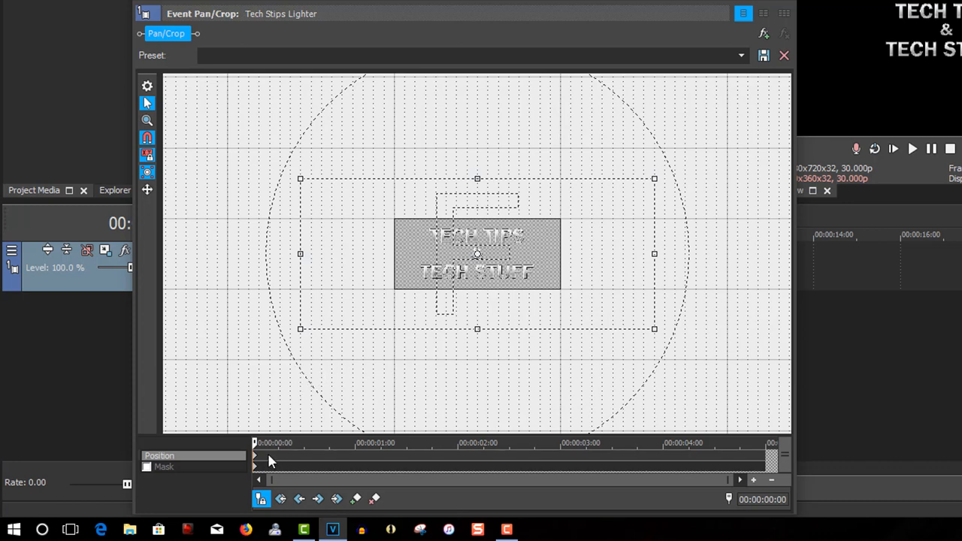
# Add a Pan/Crop position keyframe at 00:00:00:05 with the title's frame restored to its default size.
pyautogui.rightClick(263, 393)
pyautogui.click(272, 407)
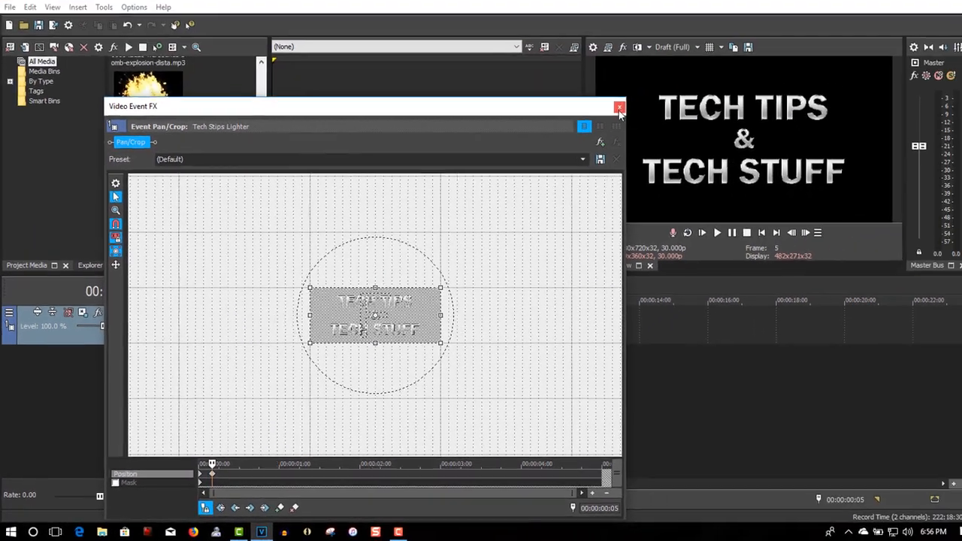
pyautogui.click(756, 11)
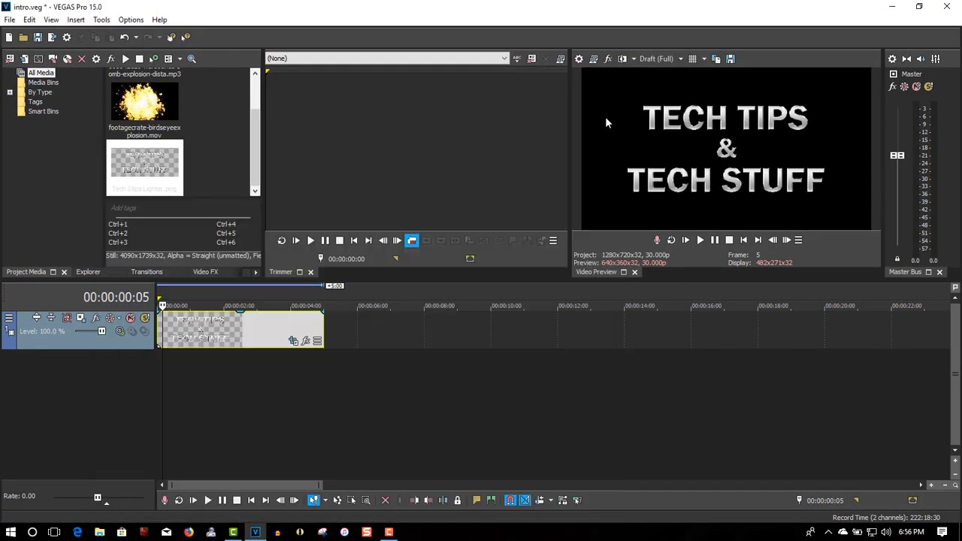
# Place footagecrate-birdseyeexplosion.mov on a new track above the title and set that track's compositing mode to Screen.
pyautogui.click(132, 99)
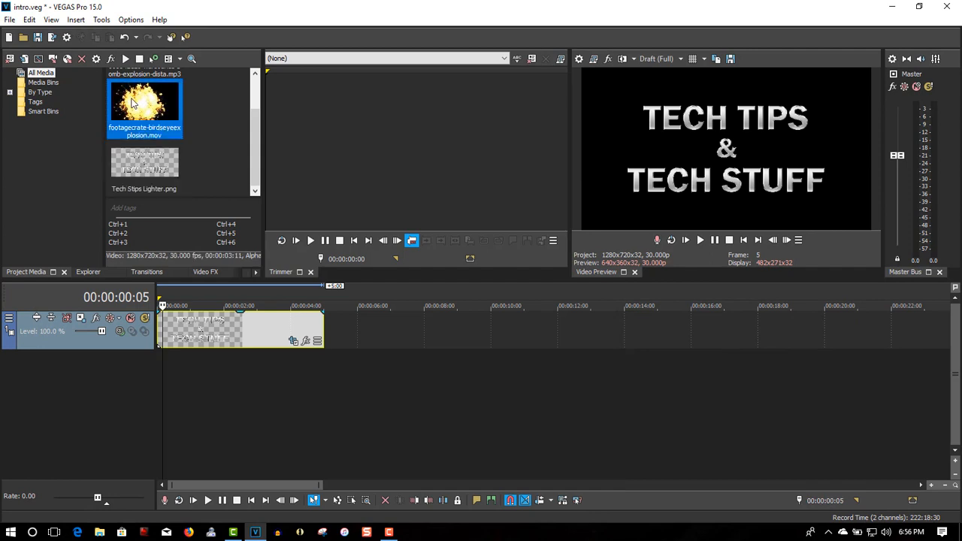
pyautogui.moveTo(133, 100); pyautogui.dragTo(157, 308)
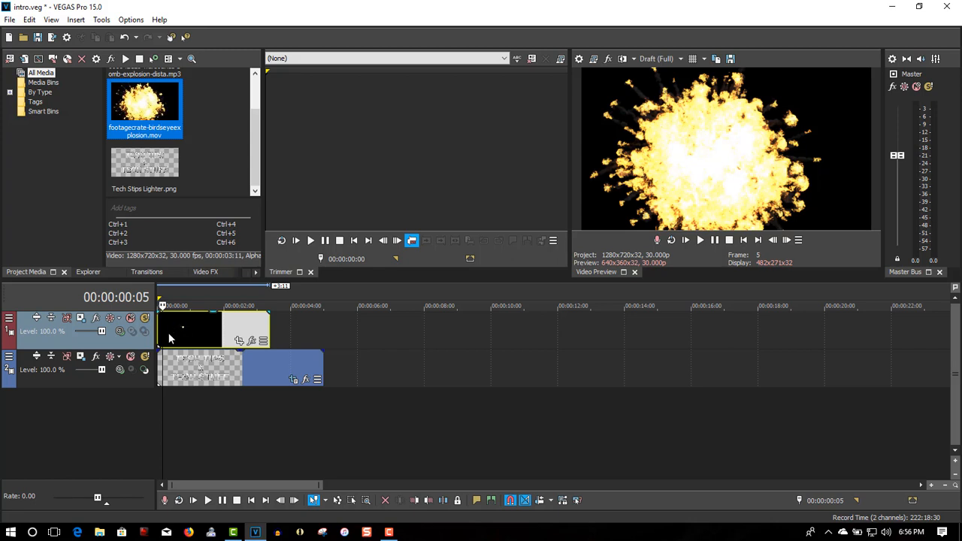
pyautogui.click(178, 302)
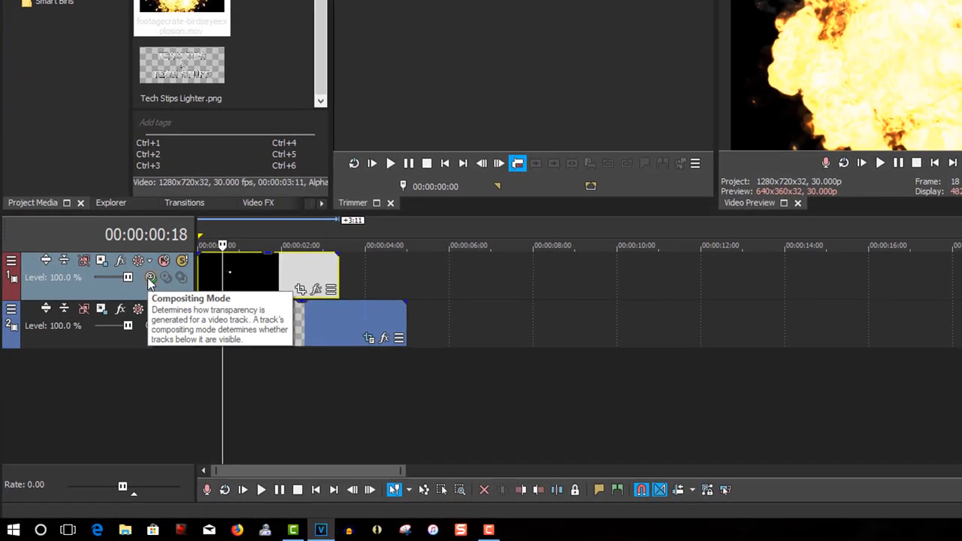
pyautogui.click(119, 332)
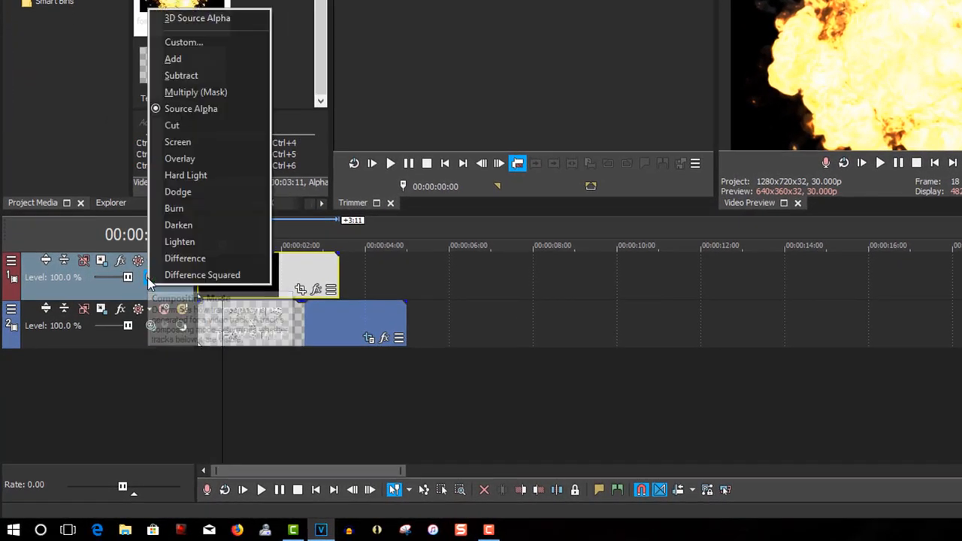
pyautogui.click(169, 146)
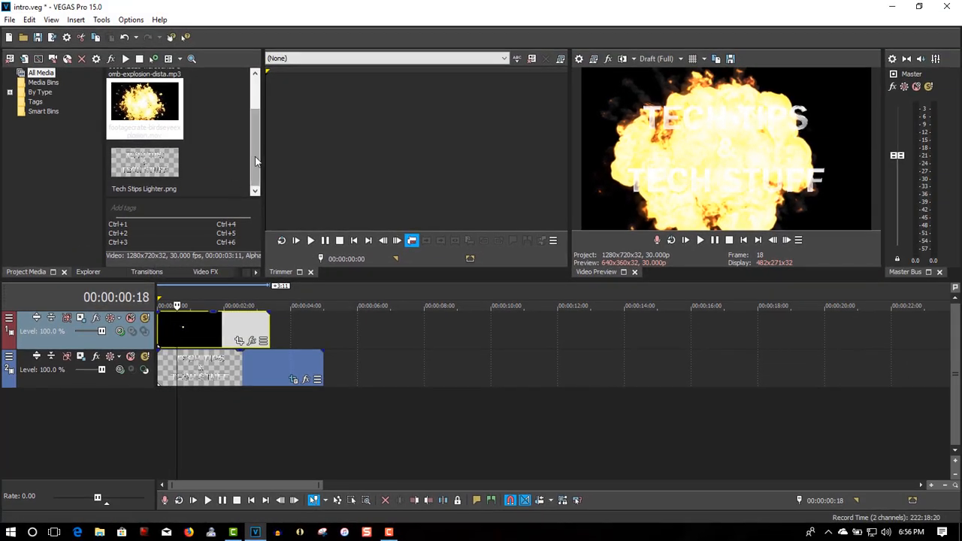
# Add the warsounds bomb explosion MP3 on a new audio track below the title, starting at the timeline's beginning.
pyautogui.moveTo(256, 161); pyautogui.dragTo(249, 112)
pyautogui.click(142, 100)
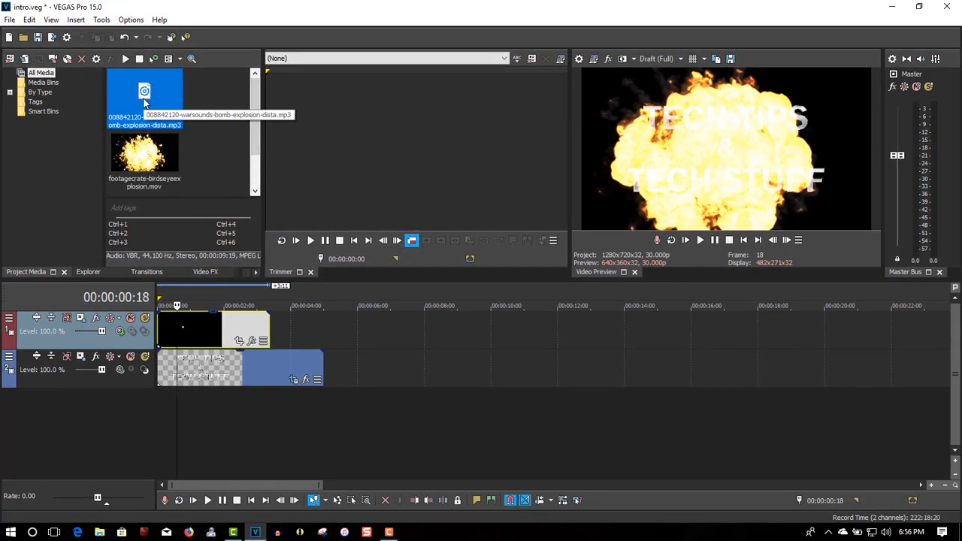
pyautogui.moveTo(145, 102); pyautogui.dragTo(165, 410)
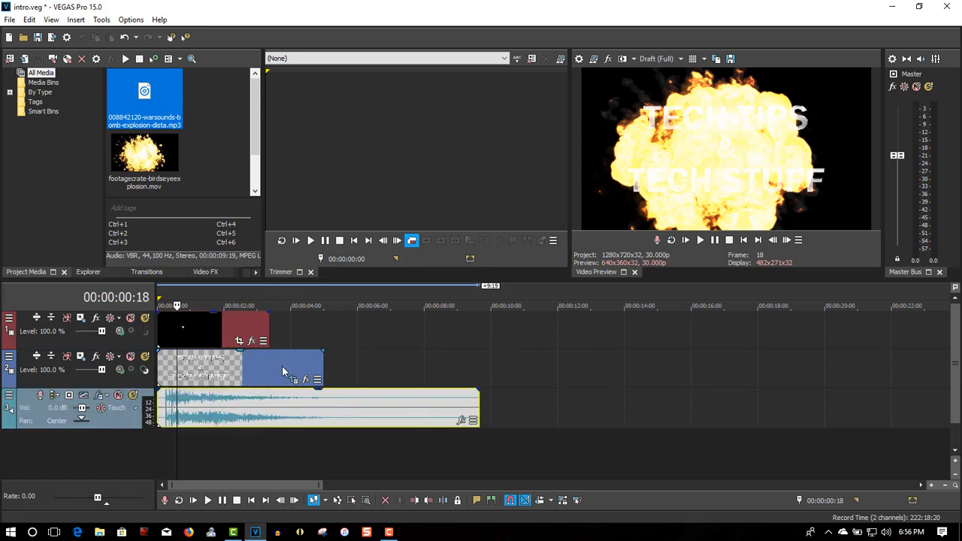
# Shift the title to start at about 1 second and the explosion clip and sound to about half a second.
pyautogui.moveTo(228, 361); pyautogui.dragTo(258, 365)
pyautogui.moveTo(209, 328); pyautogui.dragTo(225, 336)
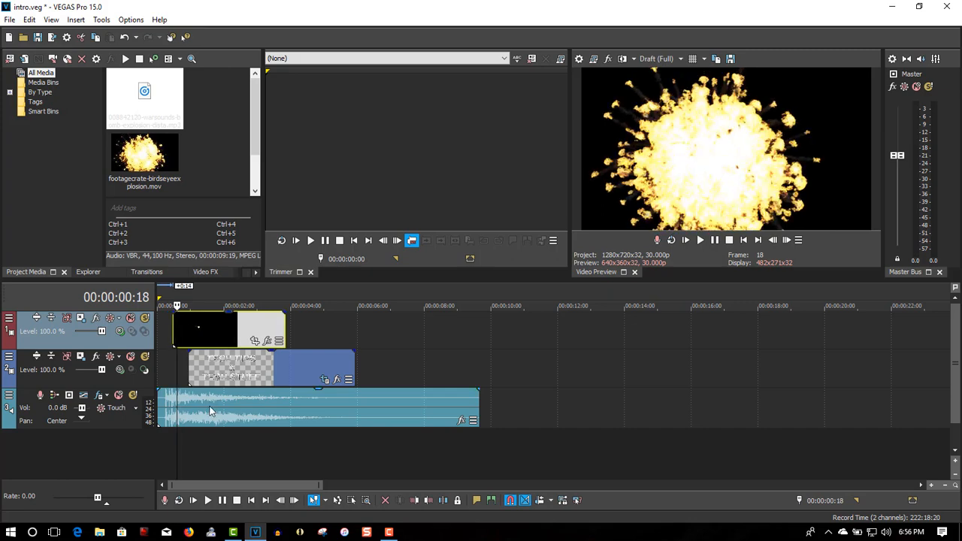
pyautogui.moveTo(209, 405); pyautogui.dragTo(222, 412)
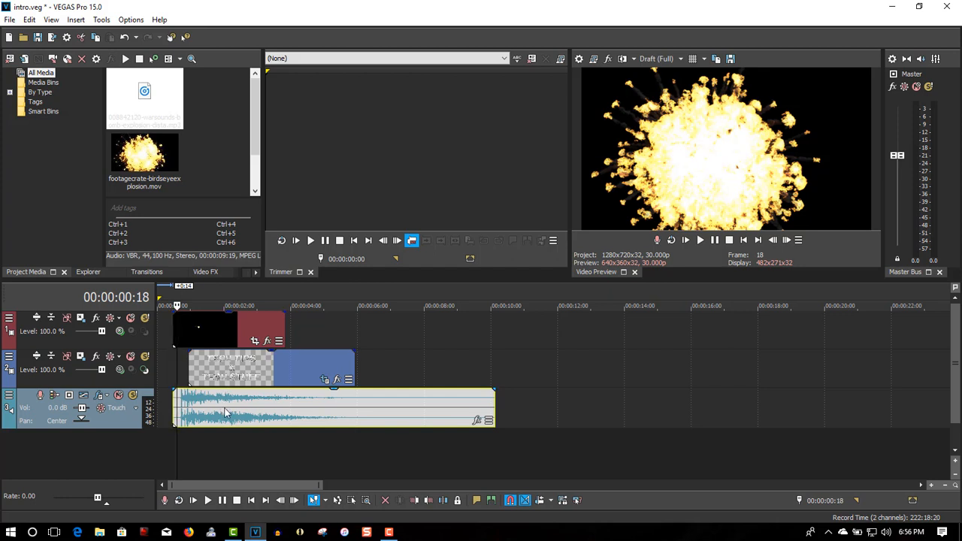
# Move the explosion clip away to about 10 seconds, nudge the title slightly later, and play the title with the sound.
pyautogui.click(239, 367)
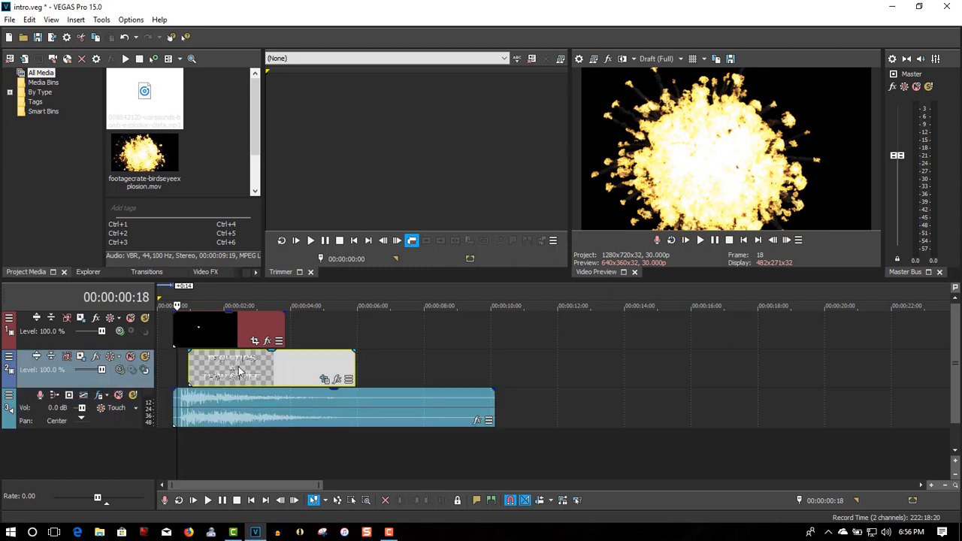
pyautogui.moveTo(237, 366); pyautogui.dragTo(559, 311)
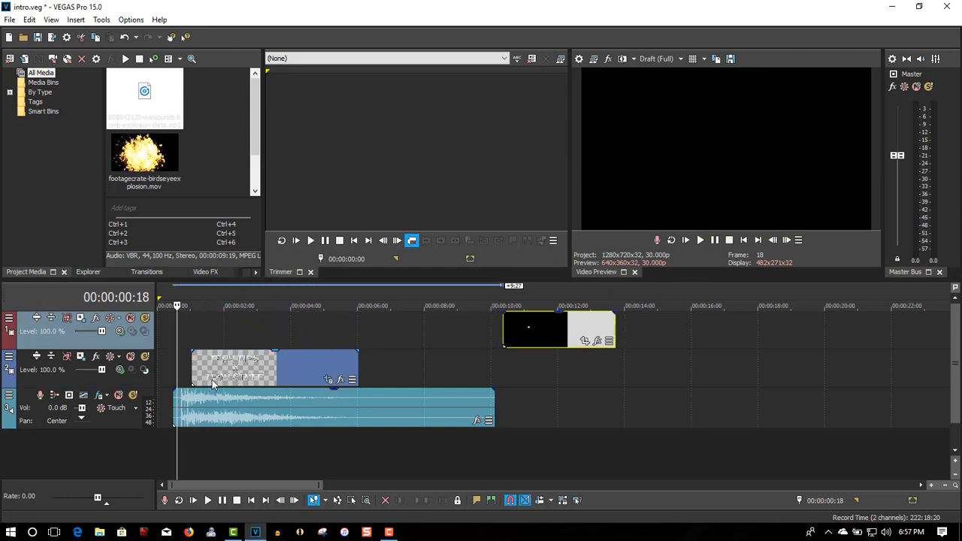
pyautogui.click(700, 241)
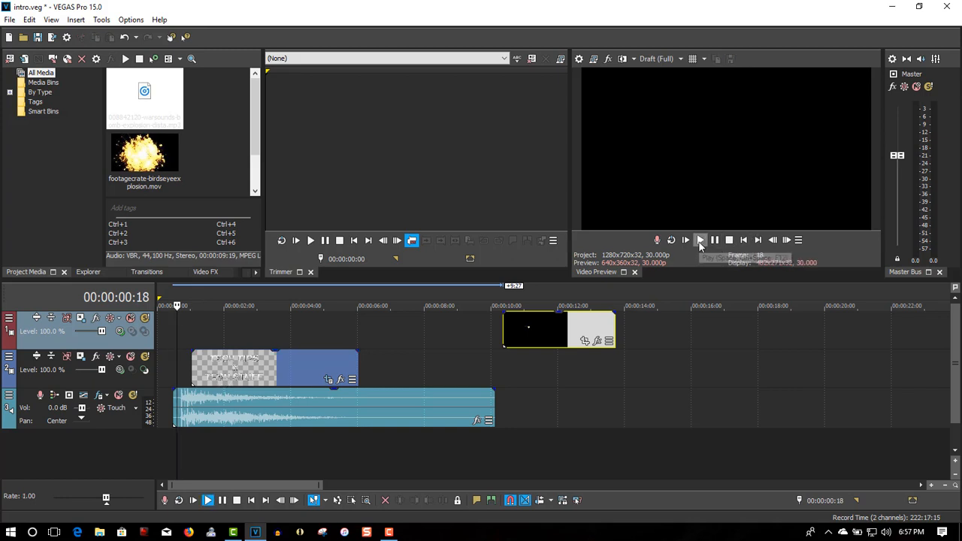
pyautogui.click(743, 242)
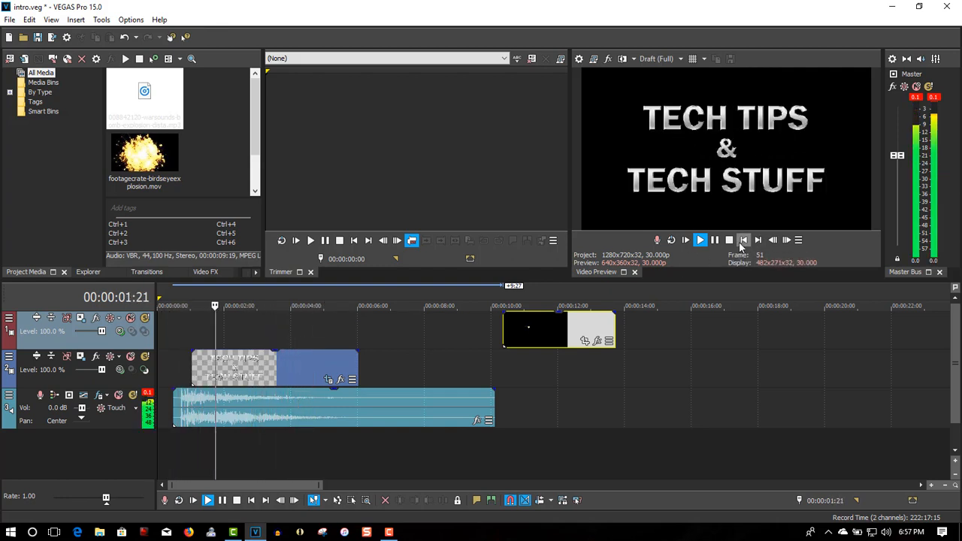
pyautogui.click(716, 241)
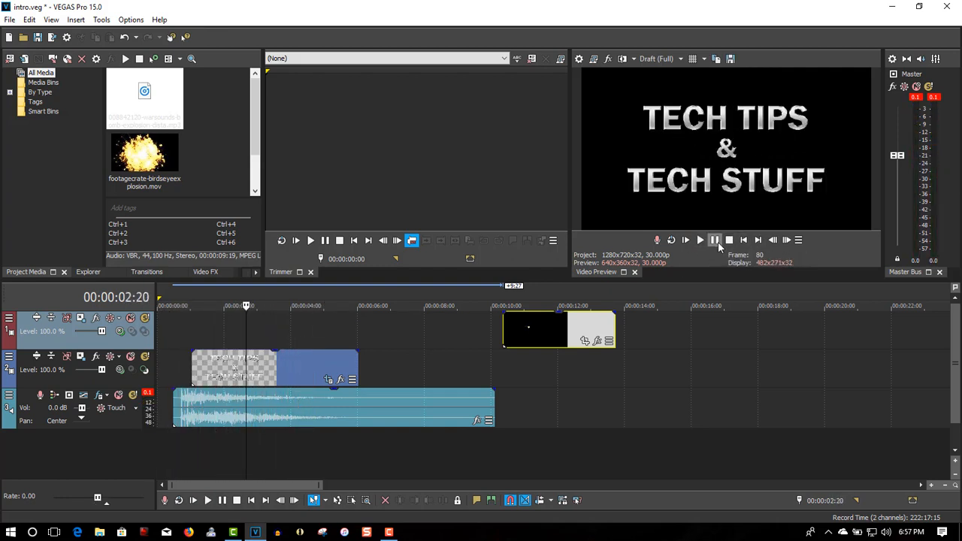
# Set the title's second Pan/Crop position keyframe to Fast interpolation.
pyautogui.click(330, 380)
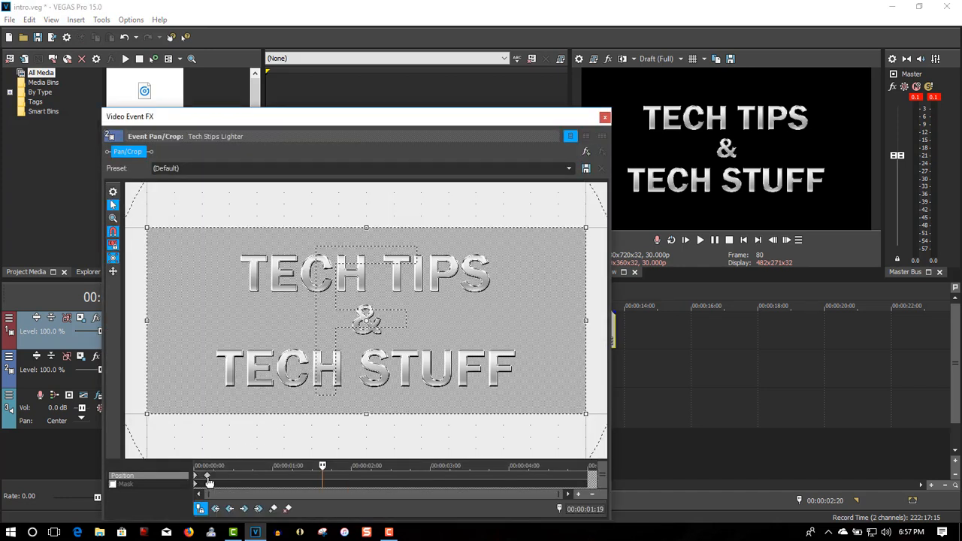
pyautogui.rightClick(208, 478)
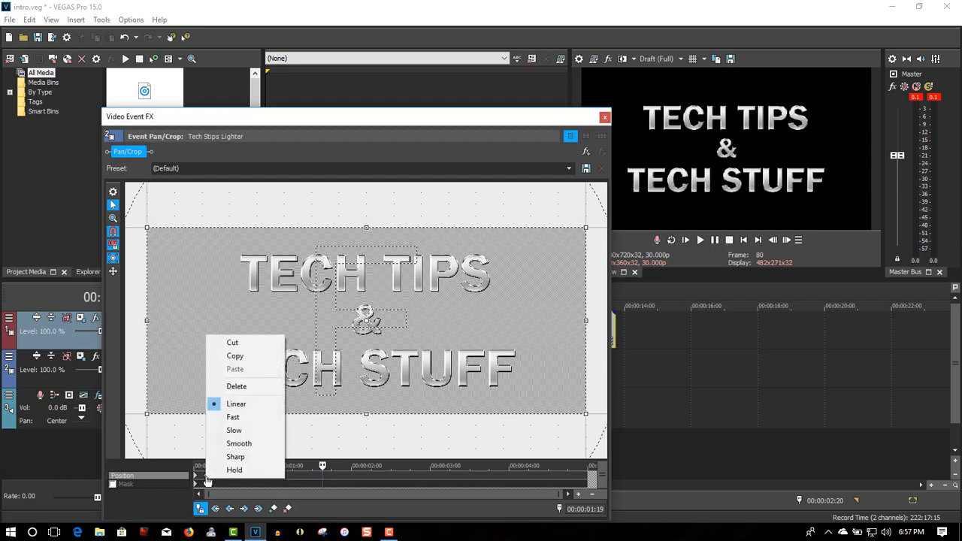
pyautogui.click(221, 420)
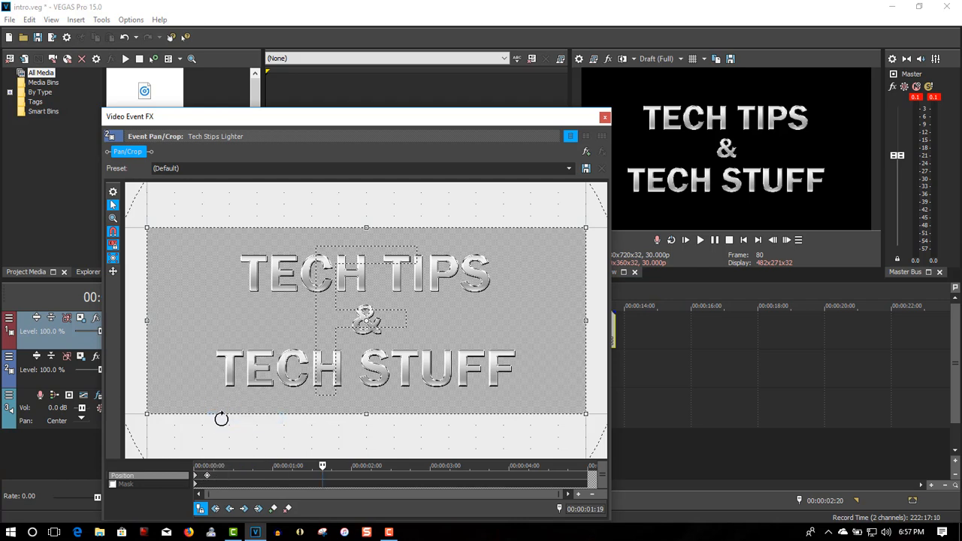
# Play the title with the explosion sound from the start, and move the explosion clip back to about half a second, aligned with the sound.
pyautogui.click(605, 118)
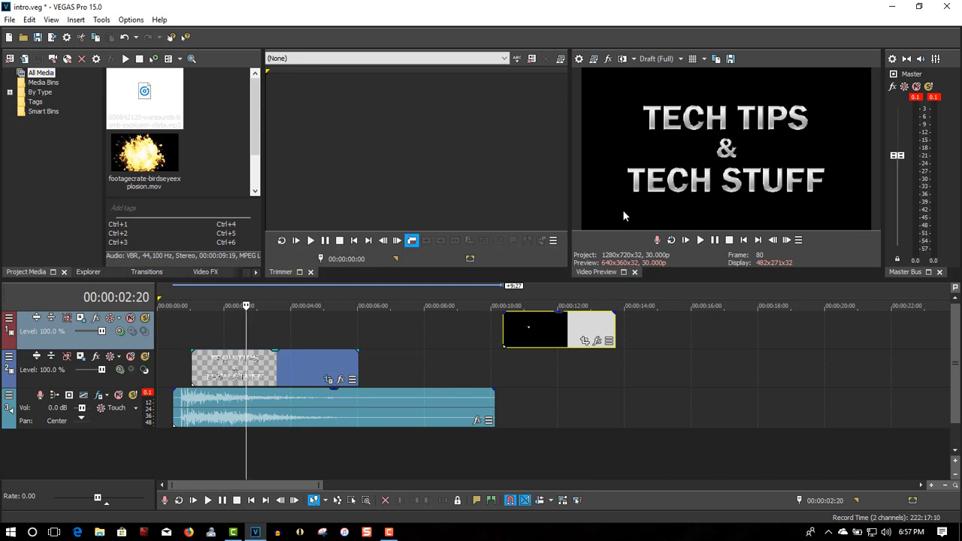
pyautogui.click(744, 240)
pyautogui.click(699, 239)
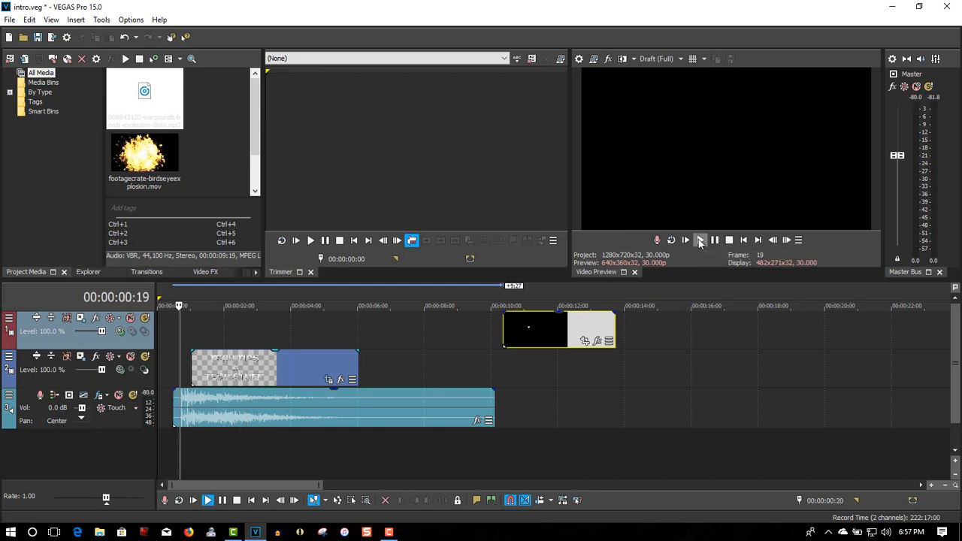
pyautogui.click(718, 240)
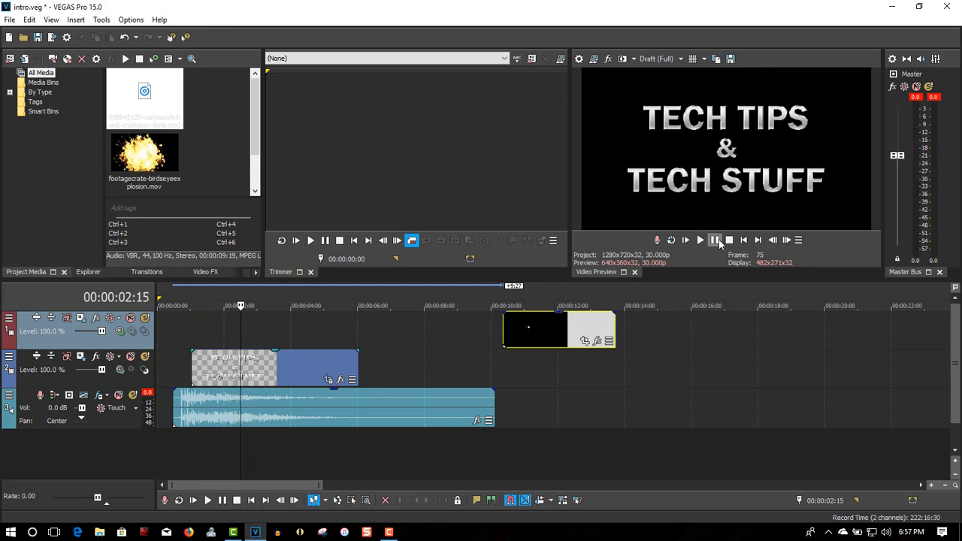
pyautogui.moveTo(584, 342); pyautogui.dragTo(254, 342)
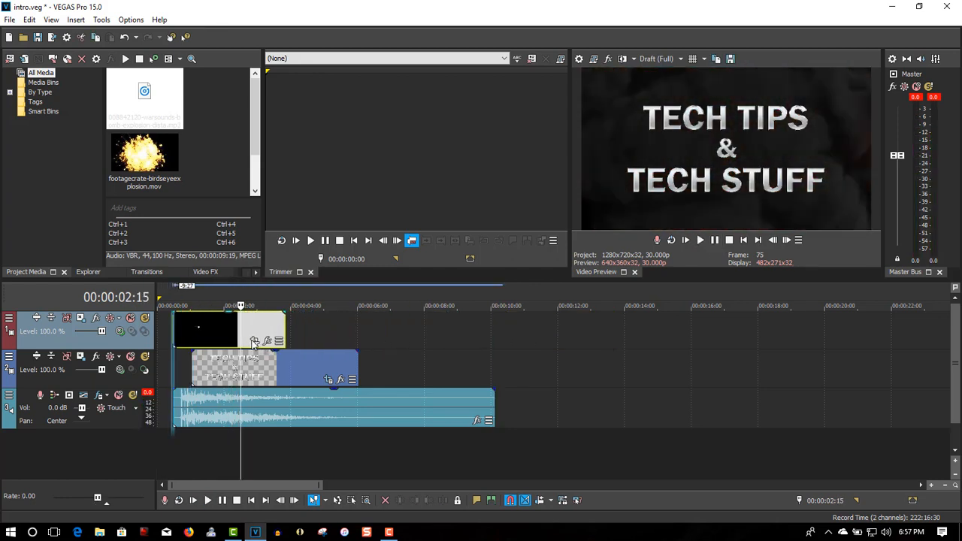
# Extend the title to end at about 8 seconds and trim the explosion sound to the same end point.
pyautogui.click(356, 362)
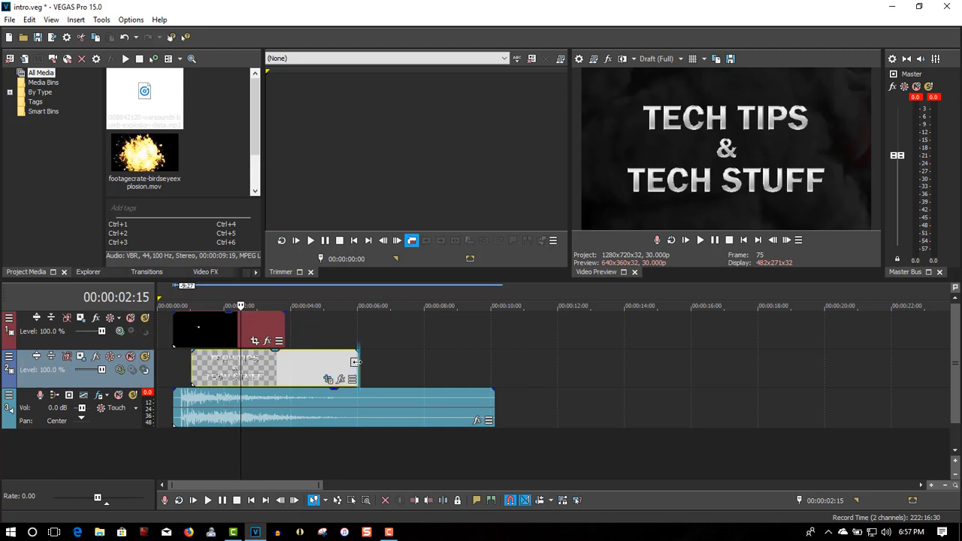
pyautogui.moveTo(357, 363); pyautogui.dragTo(419, 364)
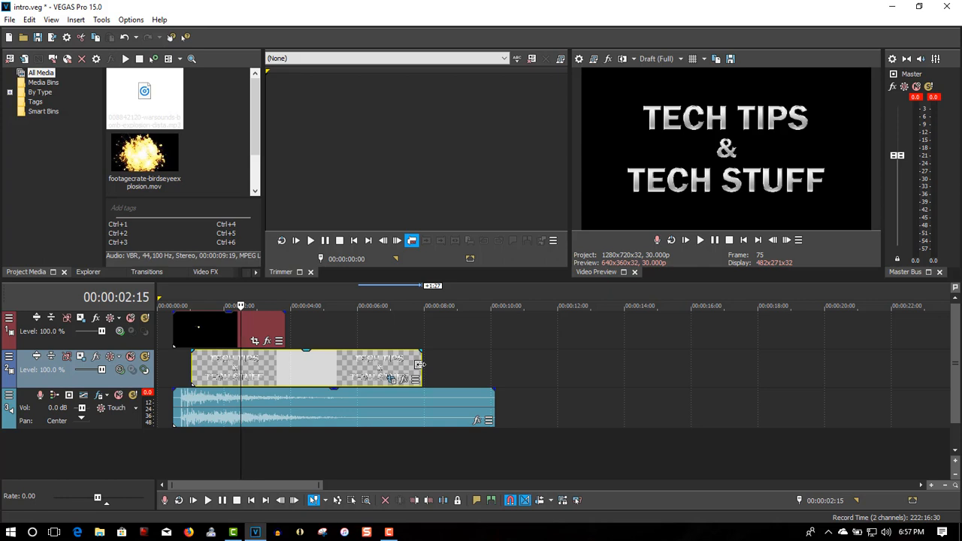
pyautogui.moveTo(419, 364); pyautogui.dragTo(421, 363)
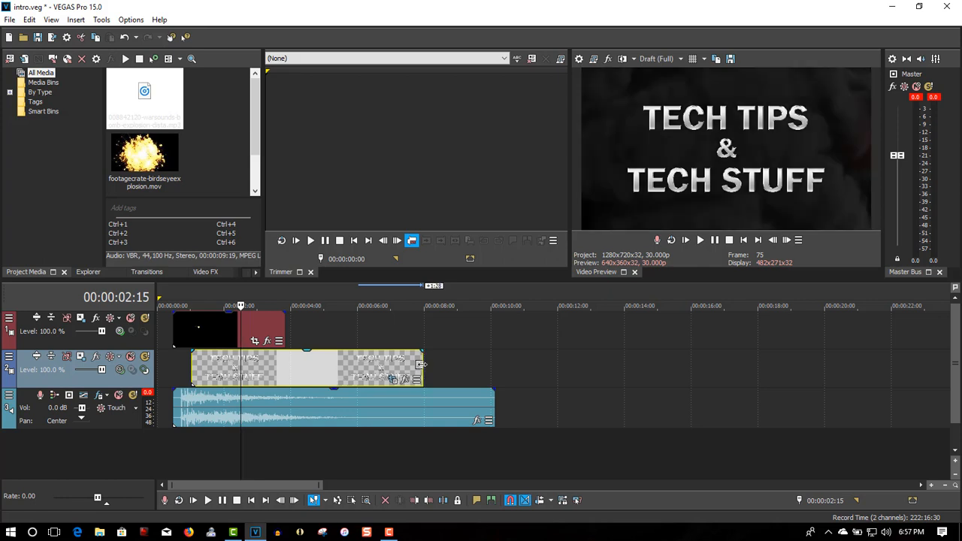
pyautogui.moveTo(494, 403); pyautogui.dragTo(422, 402)
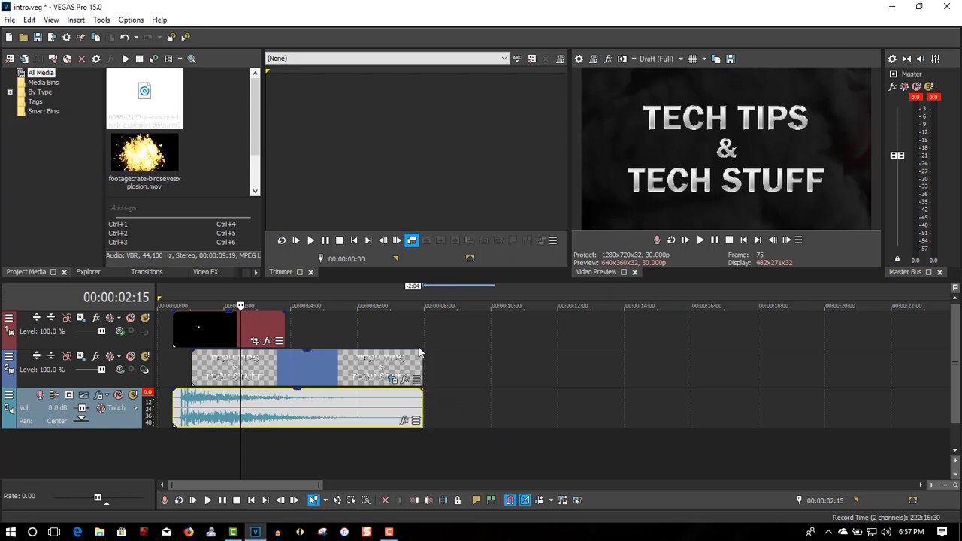
# Add fade-outs of about 1 second to the ends of the title and the explosion sound, and play the intro from the start.
pyautogui.moveTo(420, 351); pyautogui.dragTo(392, 355)
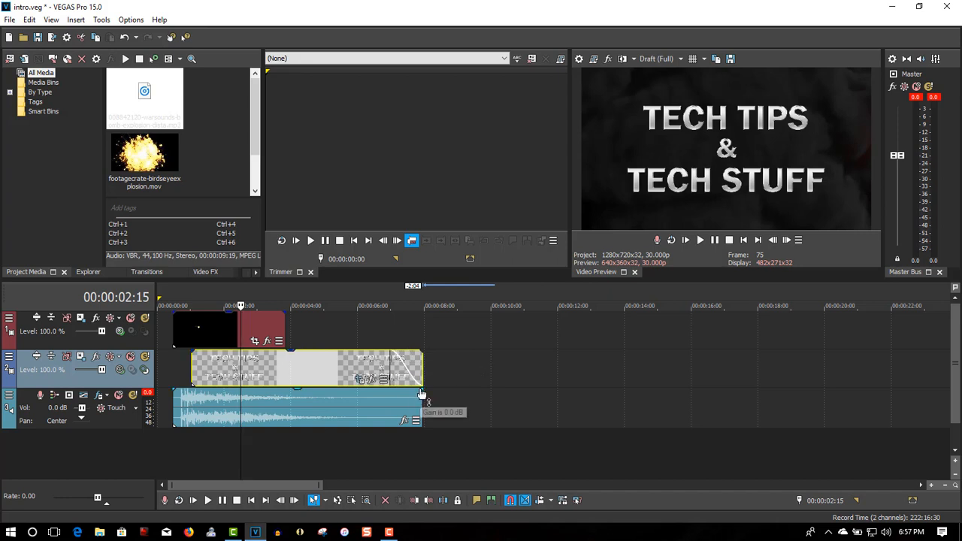
pyautogui.moveTo(421, 390); pyautogui.dragTo(387, 388)
pyautogui.click(742, 240)
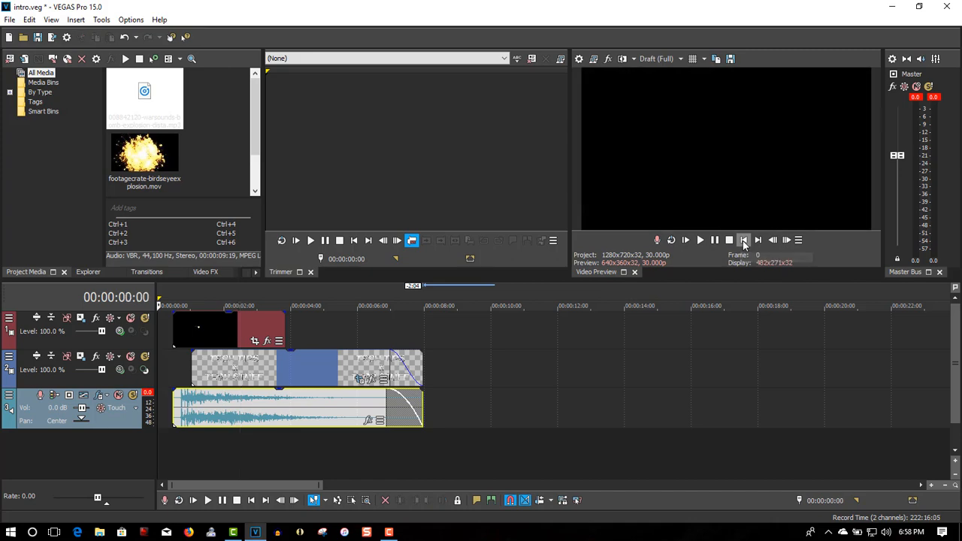
pyautogui.click(702, 241)
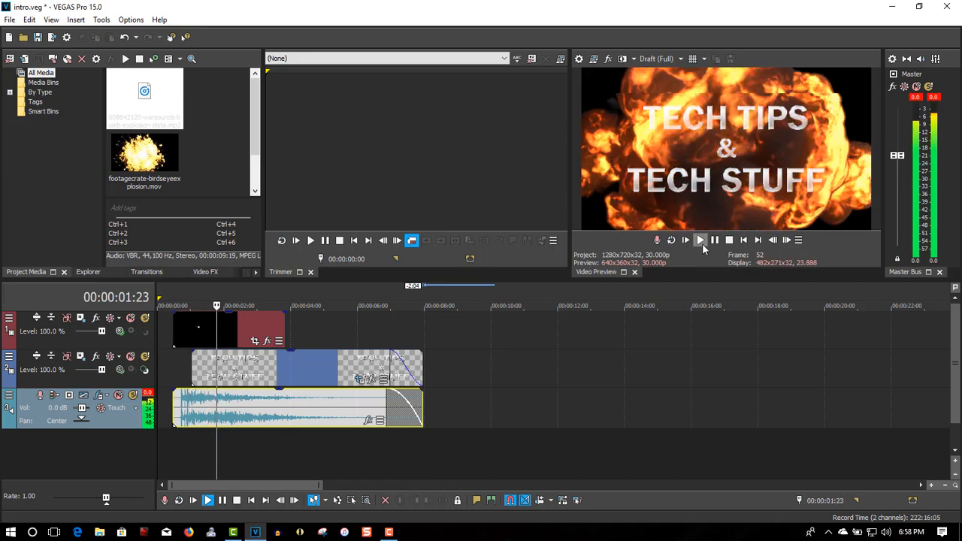
pyautogui.click(743, 239)
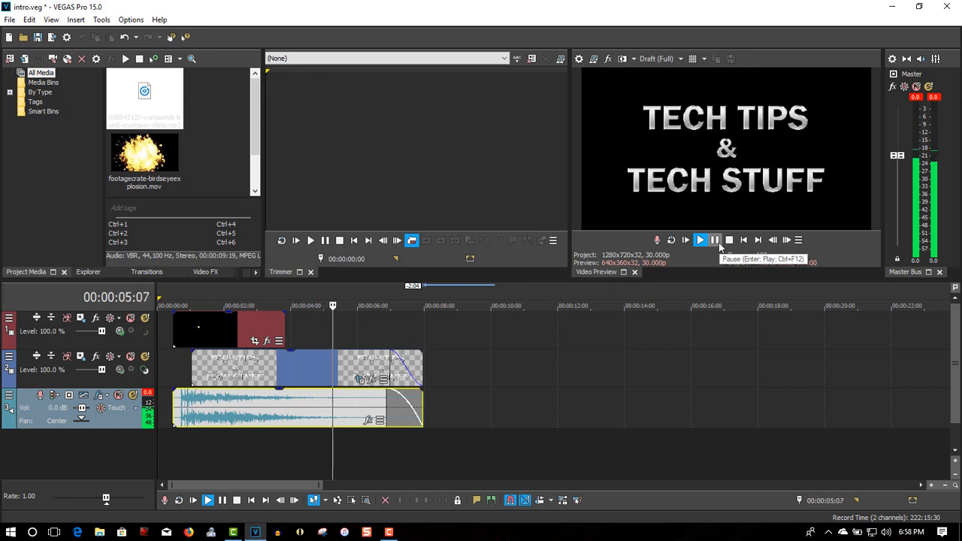
pyautogui.click(719, 245)
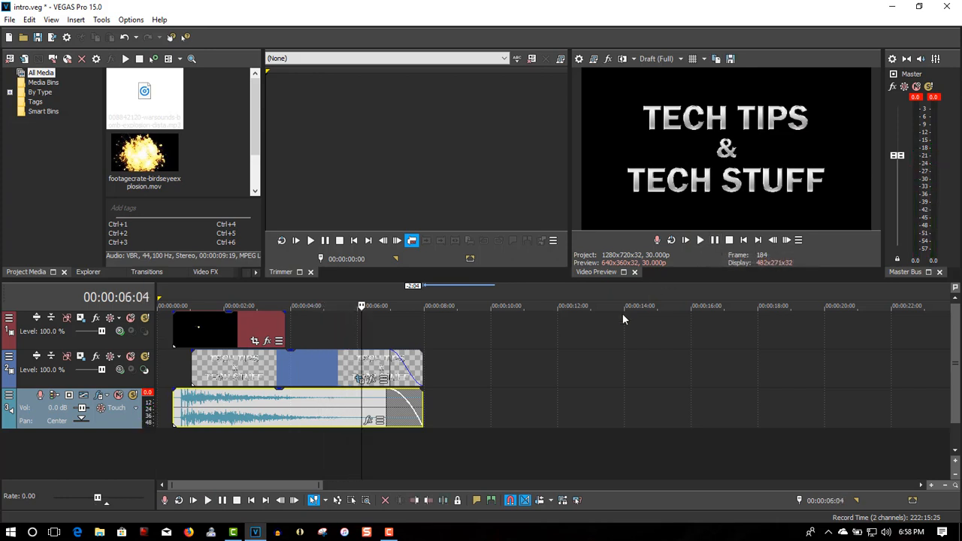